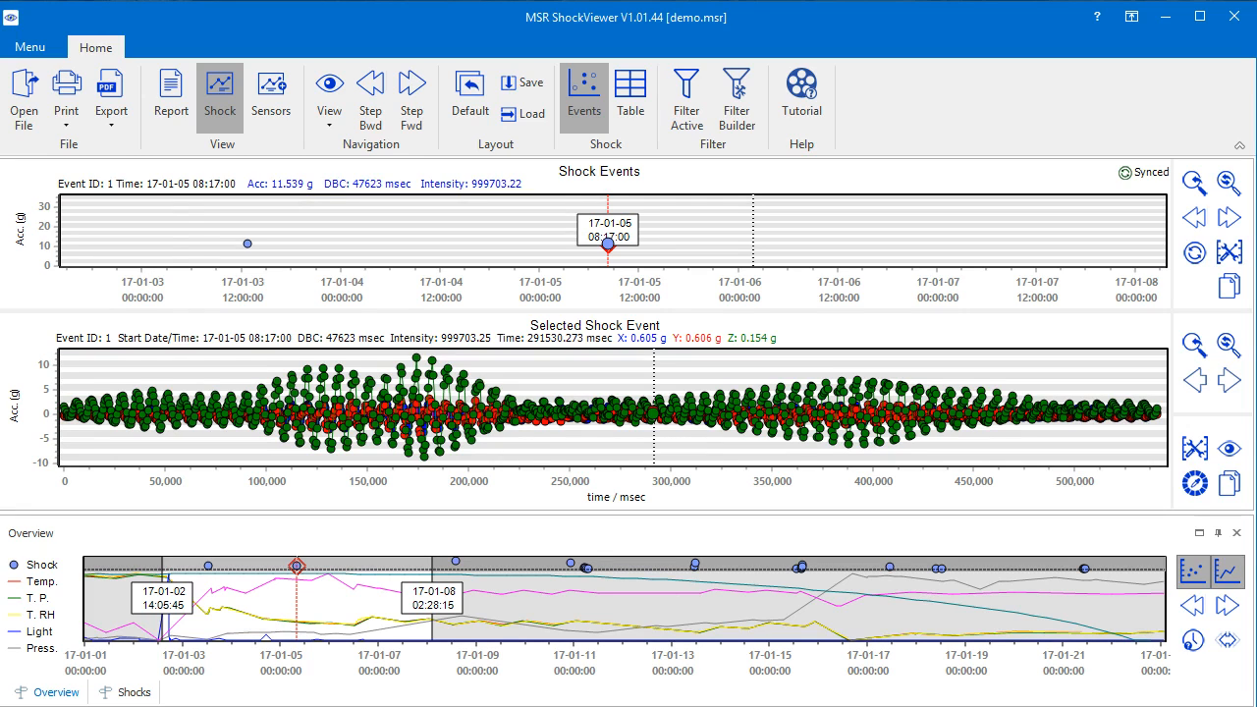
- Switch the main display to the sensors view and return to the shock view
{"action": "left_click", "coordinate": [304, 175]}
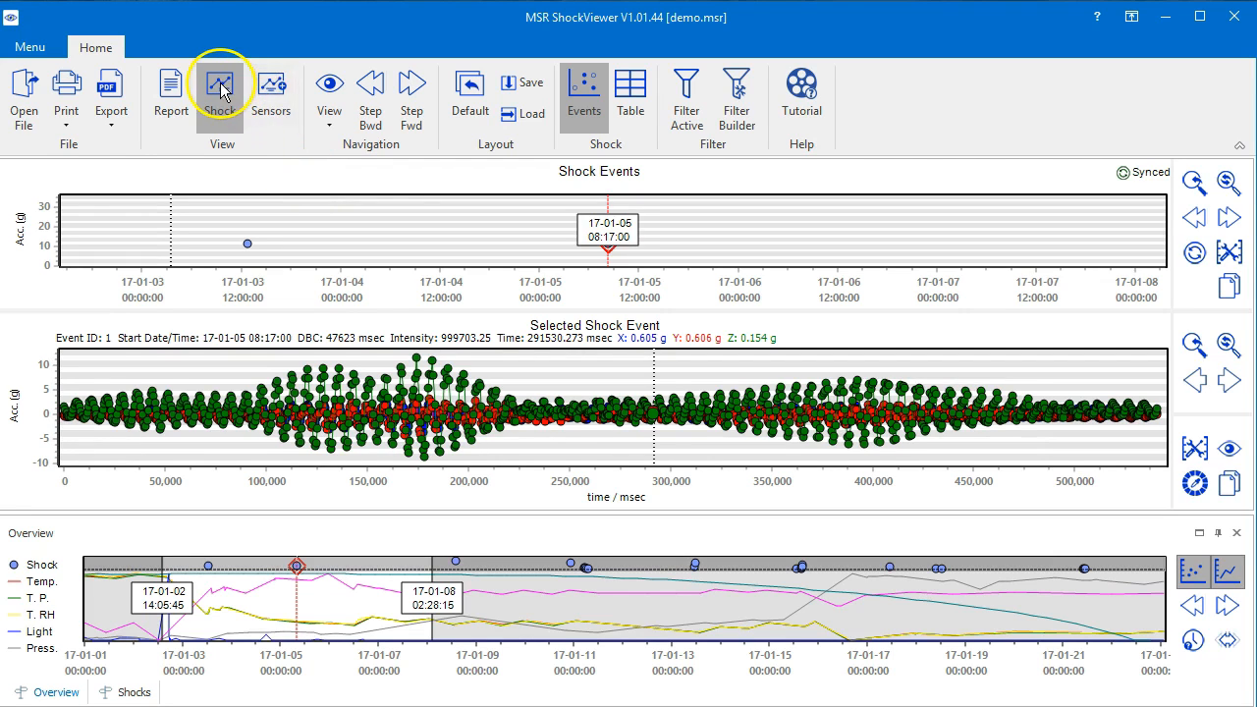
{"action": "left_click", "coordinate": [268, 86]}
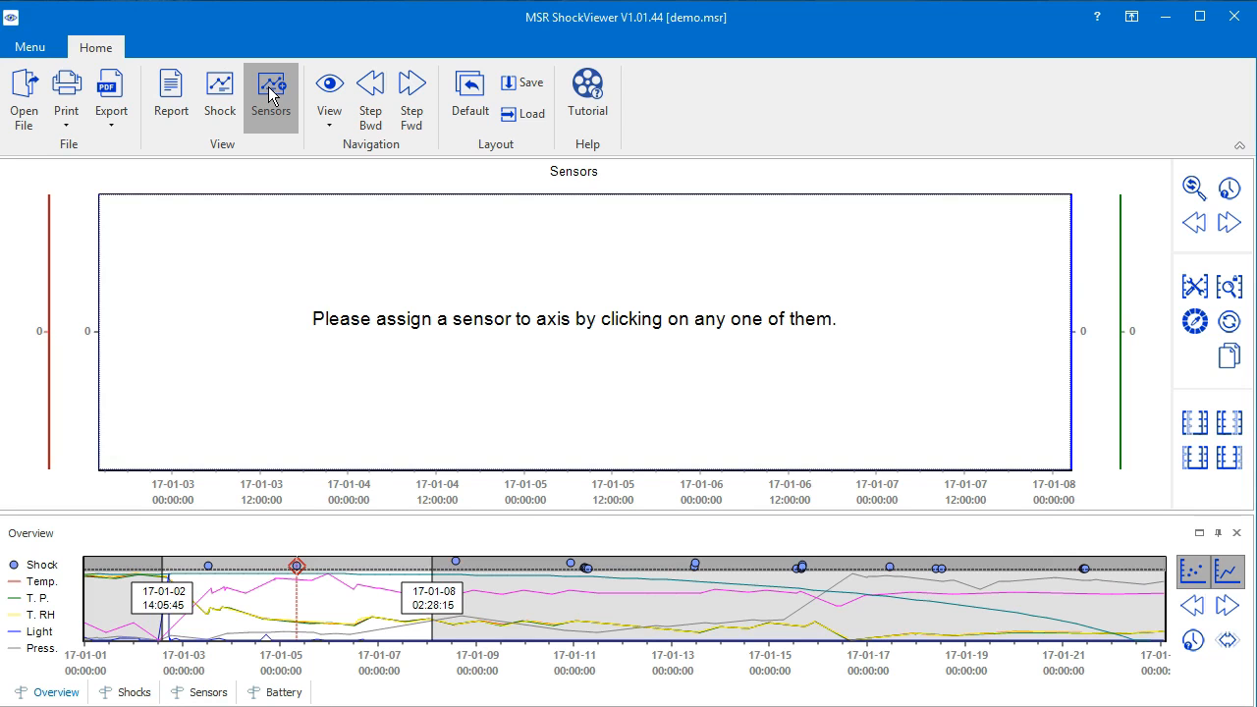
{"action": "left_click", "coordinate": [220, 90]}
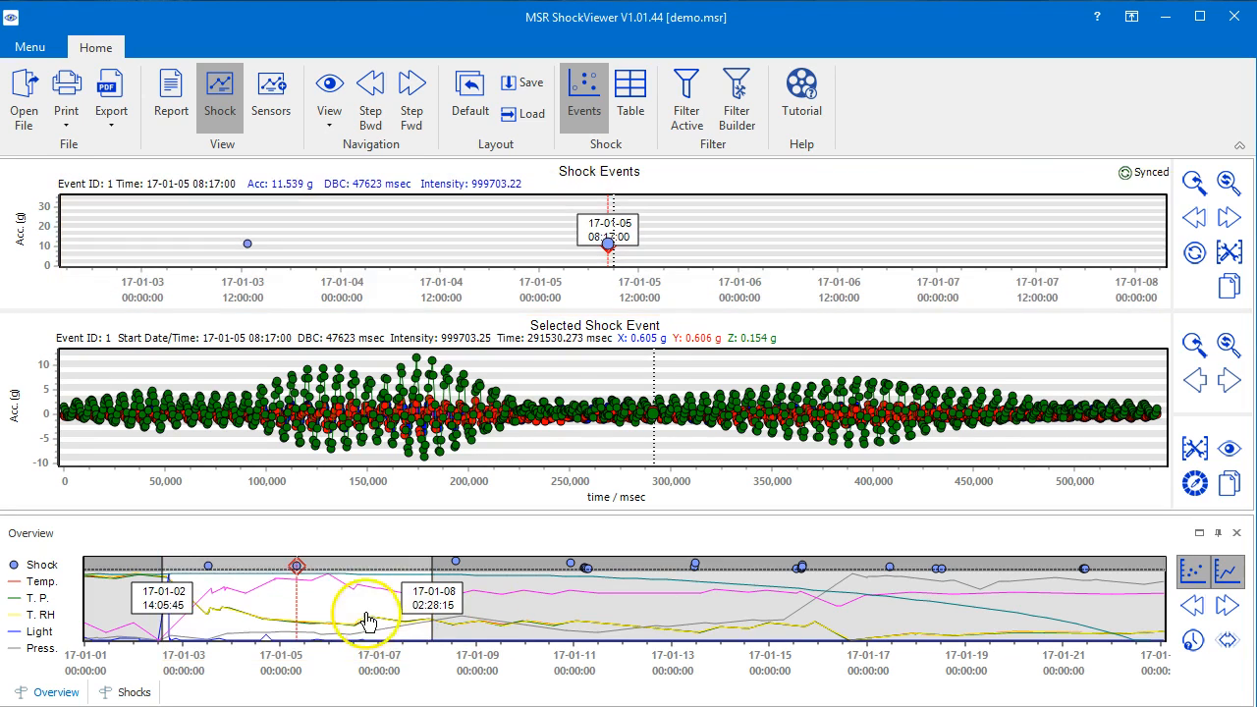
- Shift the overview interval to 17-01-02 15:03:33 through 17-01-08 03:26:03 and toggle its shock and sensor displays off and on
{"action": "mouse_move", "coordinate": [337, 612]}
{"action": "left_mouse_down"}
{"action": "mouse_move", "coordinate": [378, 612]}
{"action": "mouse_move", "coordinate": [292, 612]}
{"action": "mouse_move", "coordinate": [340, 615]}
{"action": "left_mouse_up"}
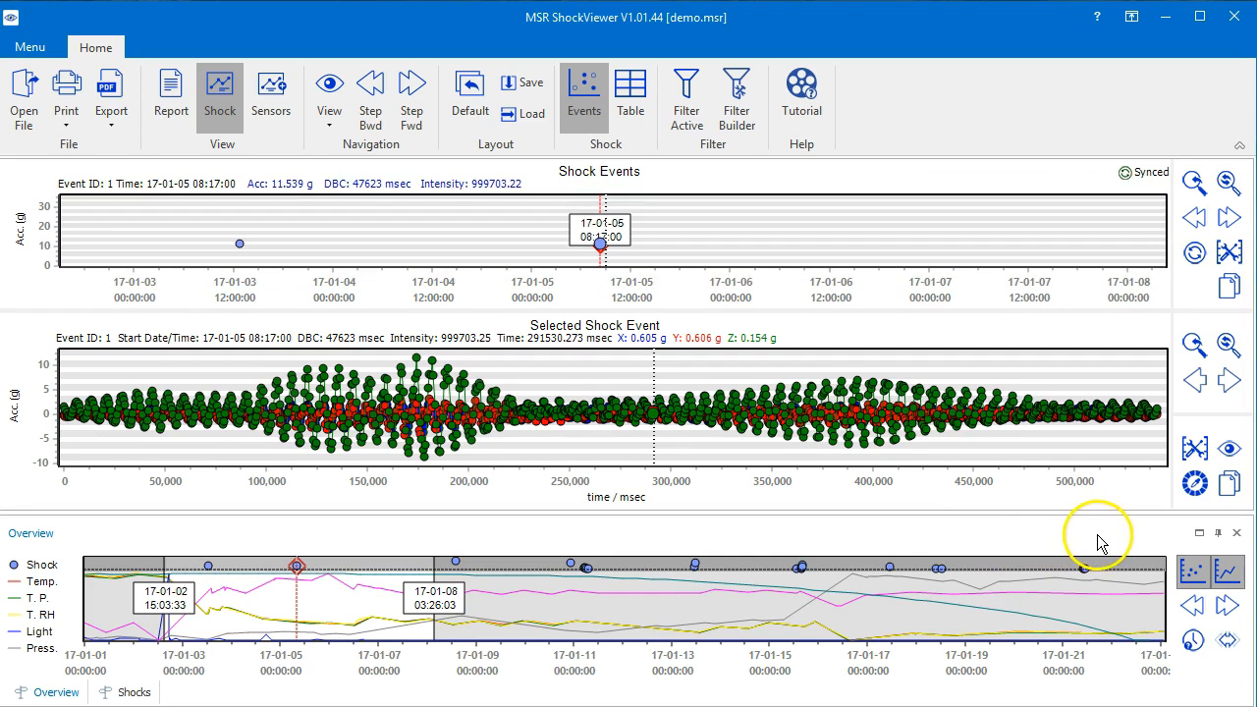
{"action": "left_click", "coordinate": [1194, 580]}
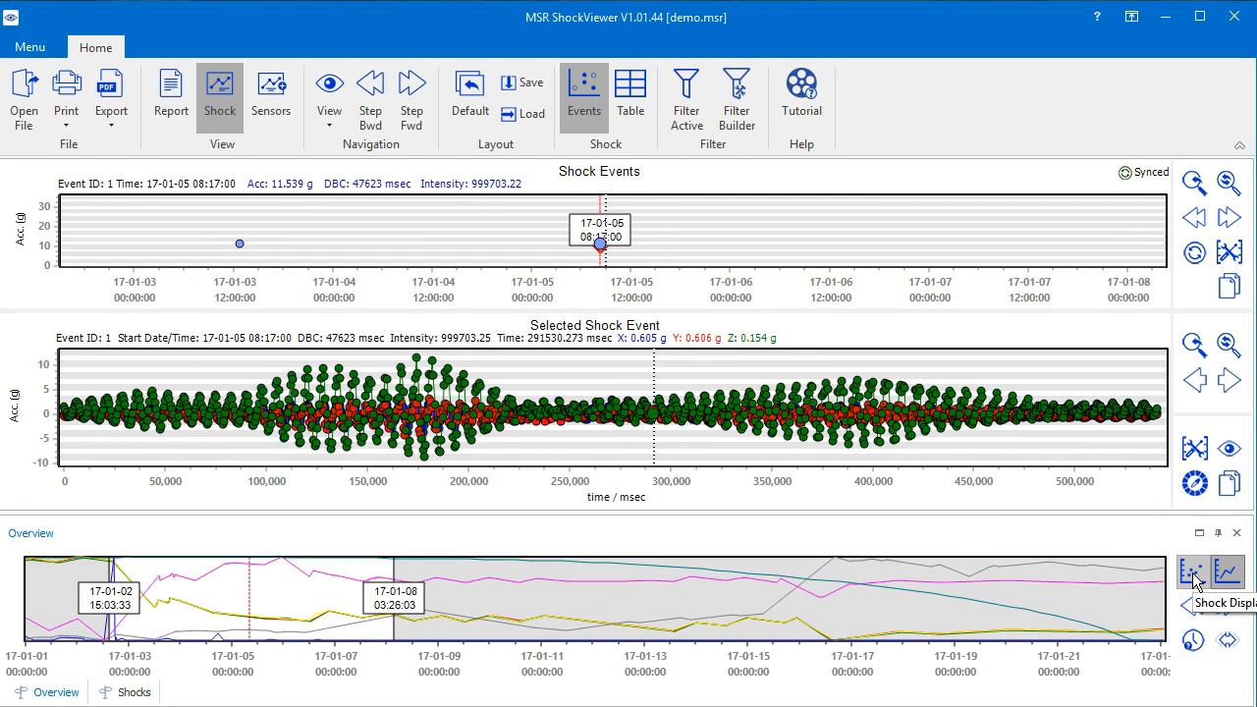
{"action": "left_click", "coordinate": [1195, 580]}
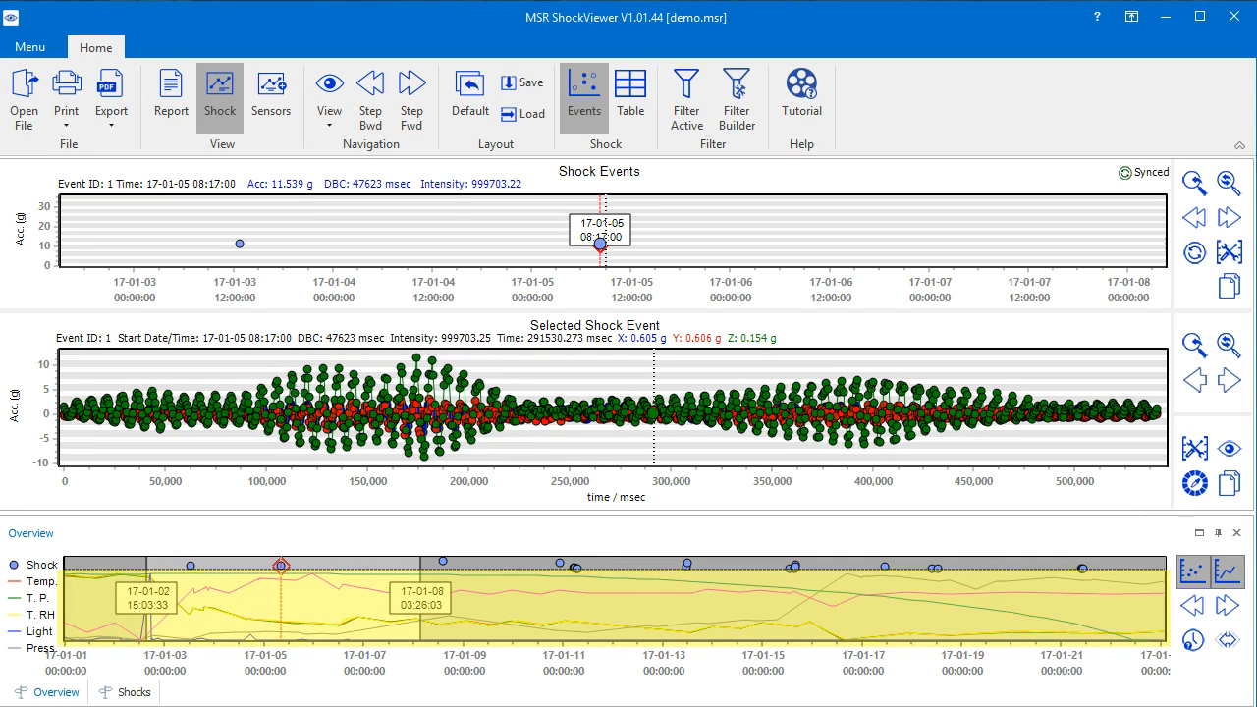
{"action": "left_click", "coordinate": [1230, 578]}
{"action": "left_click", "coordinate": [1230, 578]}
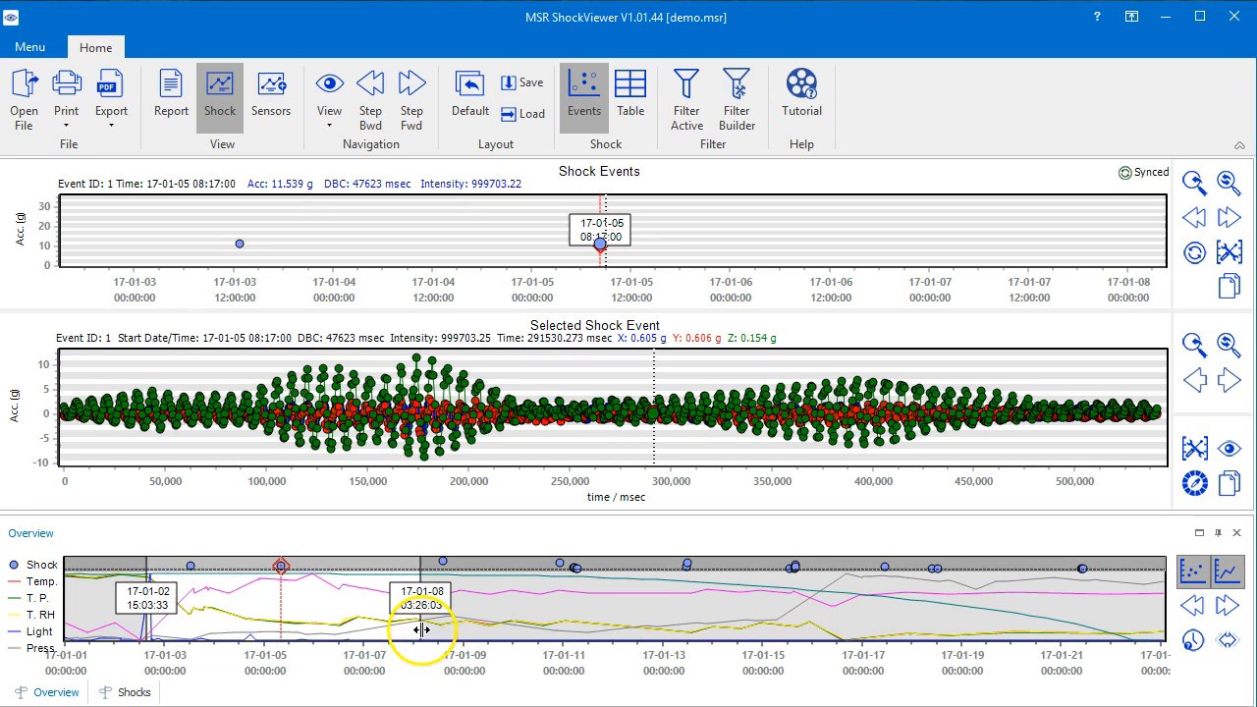
- Extend the end of the overview interval to 17-01-09 20:56:08, and reduce the interval to one day
{"action": "left_click_drag", "start_coordinate": [420, 625], "coordinate": [507, 625]}
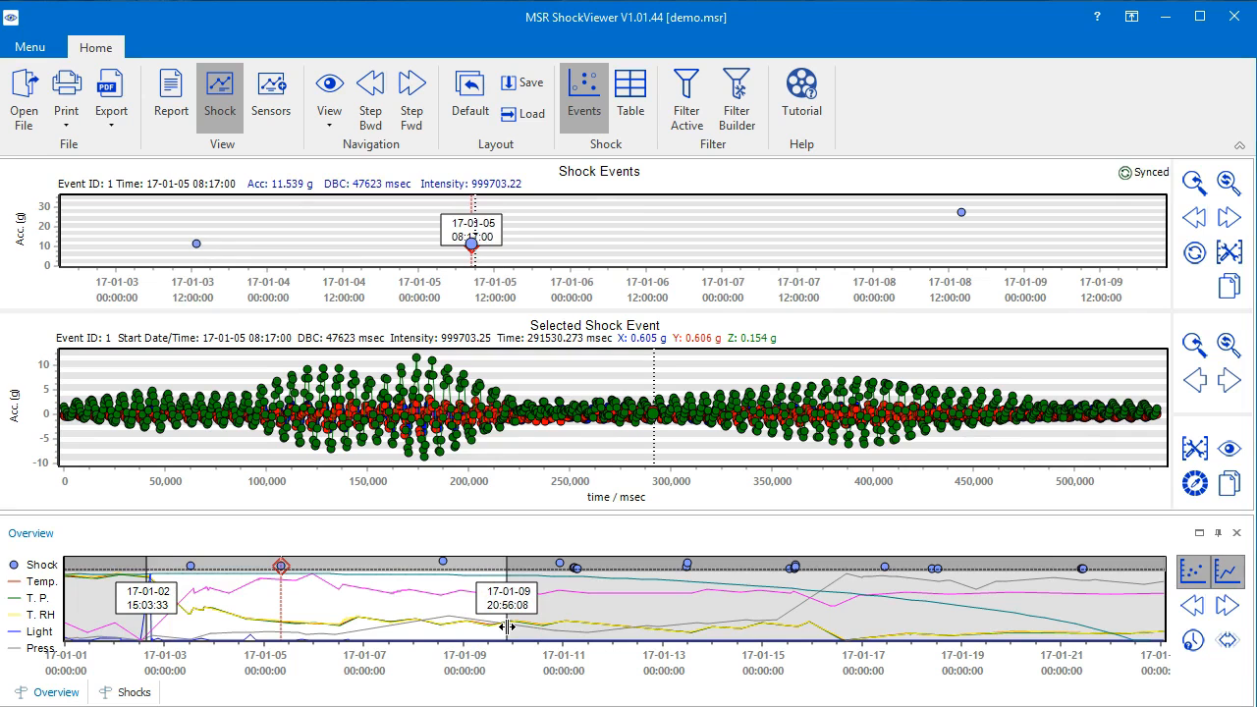
{"action": "left_click", "coordinate": [1192, 638]}
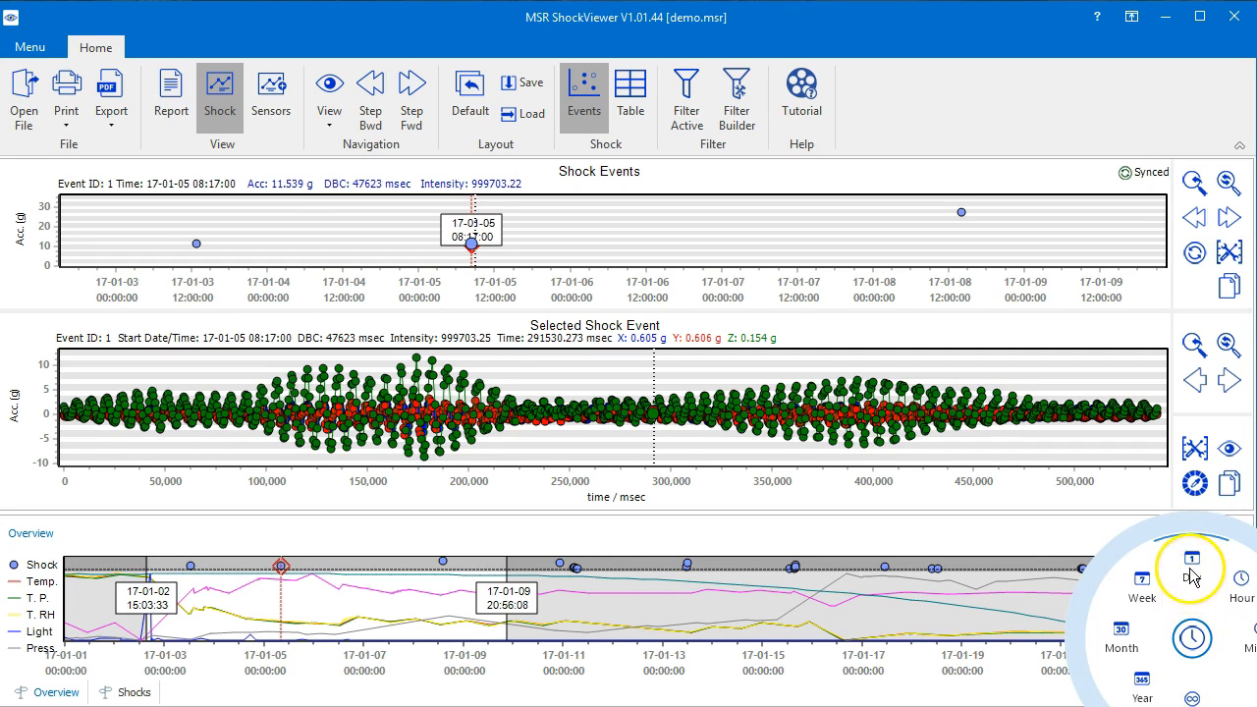
{"action": "left_click", "coordinate": [1193, 568]}
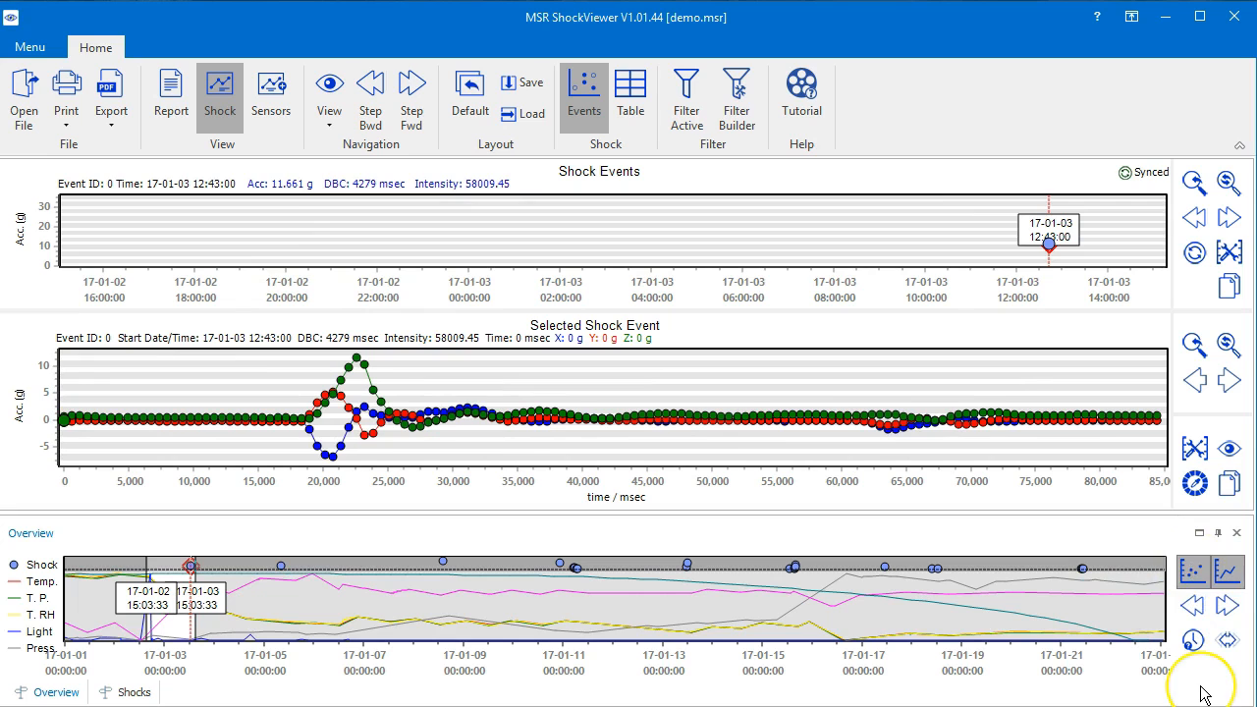
- Select the entire recording period in the overview and return to the one-day interval
{"action": "left_click", "coordinate": [1227, 641]}
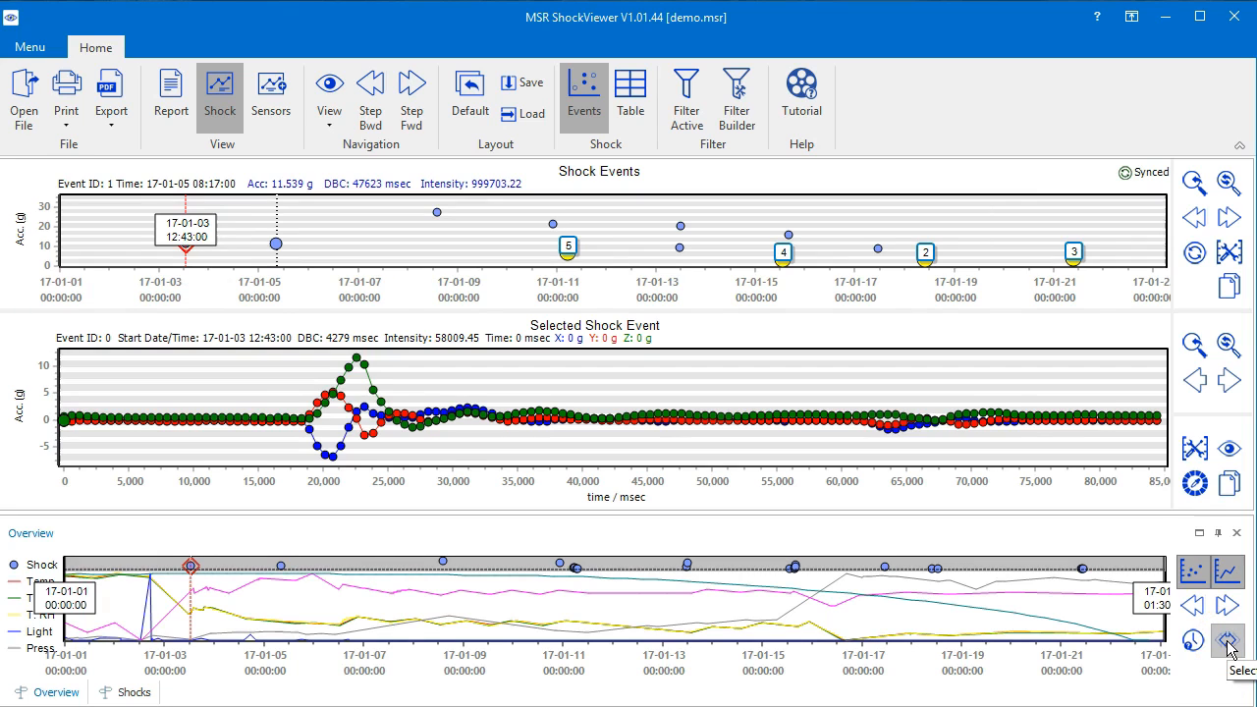
{"action": "left_click", "coordinate": [1229, 643]}
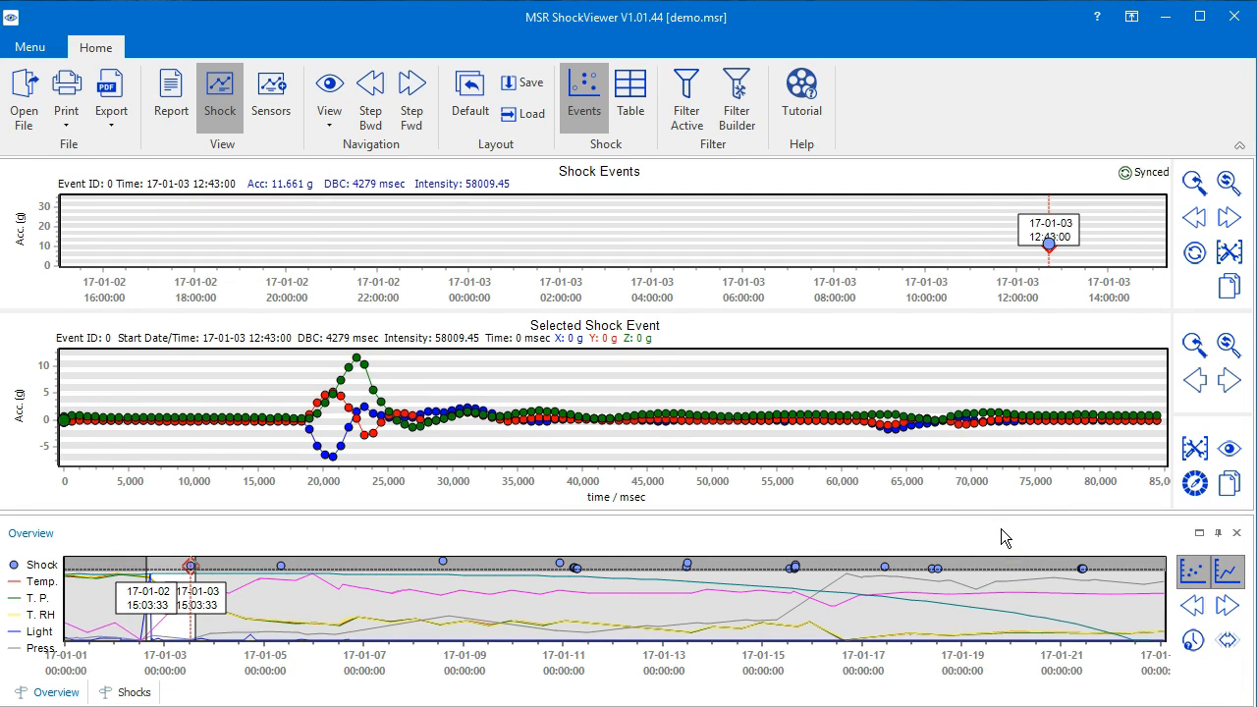
- Step the one-day interval forward through the recording until it starts at 17-01-10 15:03:33
{"action": "left_click", "coordinate": [1228, 607]}
{"action": "left_click", "coordinate": [1227, 607]}
{"action": "left_click", "coordinate": [1228, 607]}
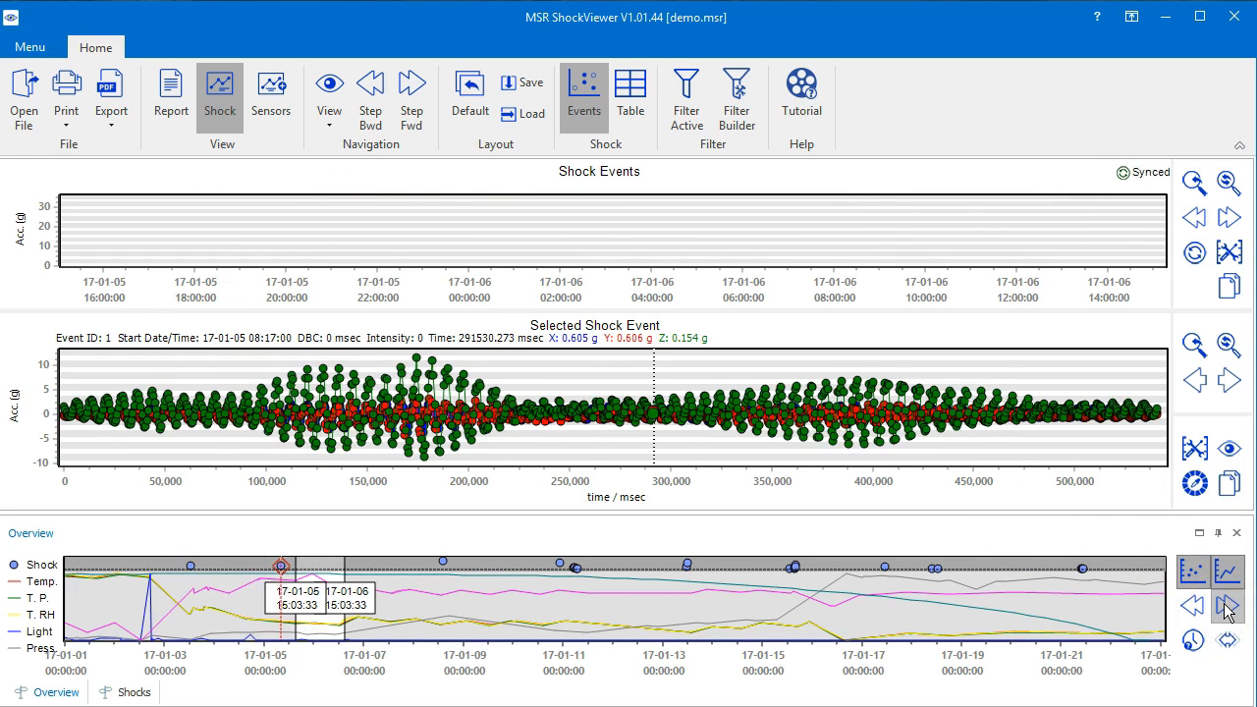
{"action": "left_click", "coordinate": [1228, 607]}
{"action": "left_click", "coordinate": [1193, 606]}
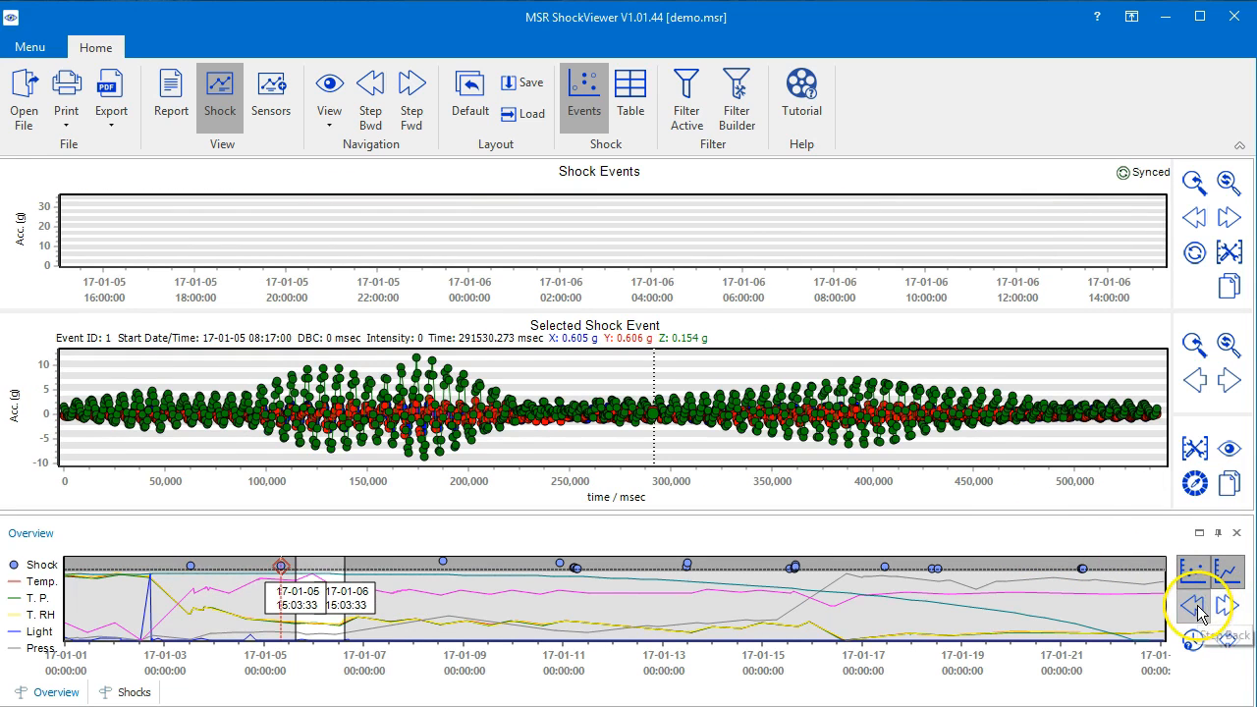
{"action": "left_click", "coordinate": [422, 93]}
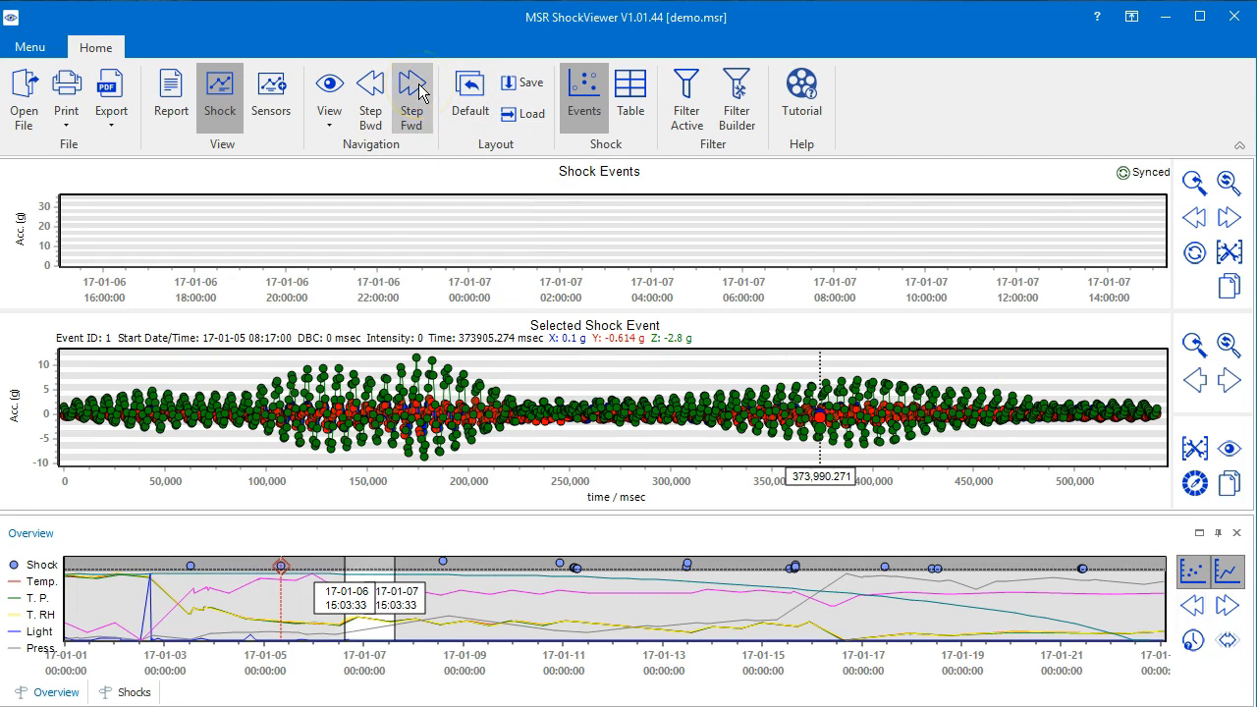
{"action": "left_click", "coordinate": [422, 93]}
{"action": "left_click", "coordinate": [423, 94]}
{"action": "left_click", "coordinate": [420, 91]}
{"action": "left_click", "coordinate": [421, 92]}
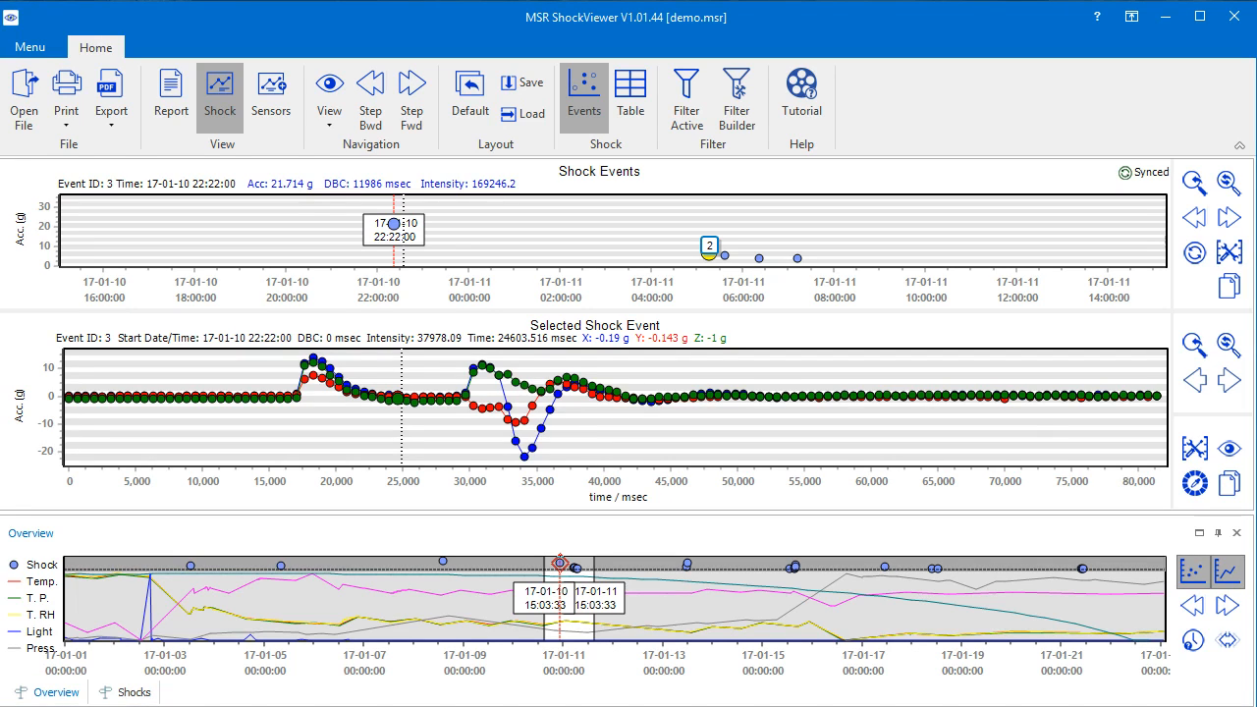
- Open the table of shocks and select events 7, 6 and 5 one after another
{"action": "left_click", "coordinate": [135, 693]}
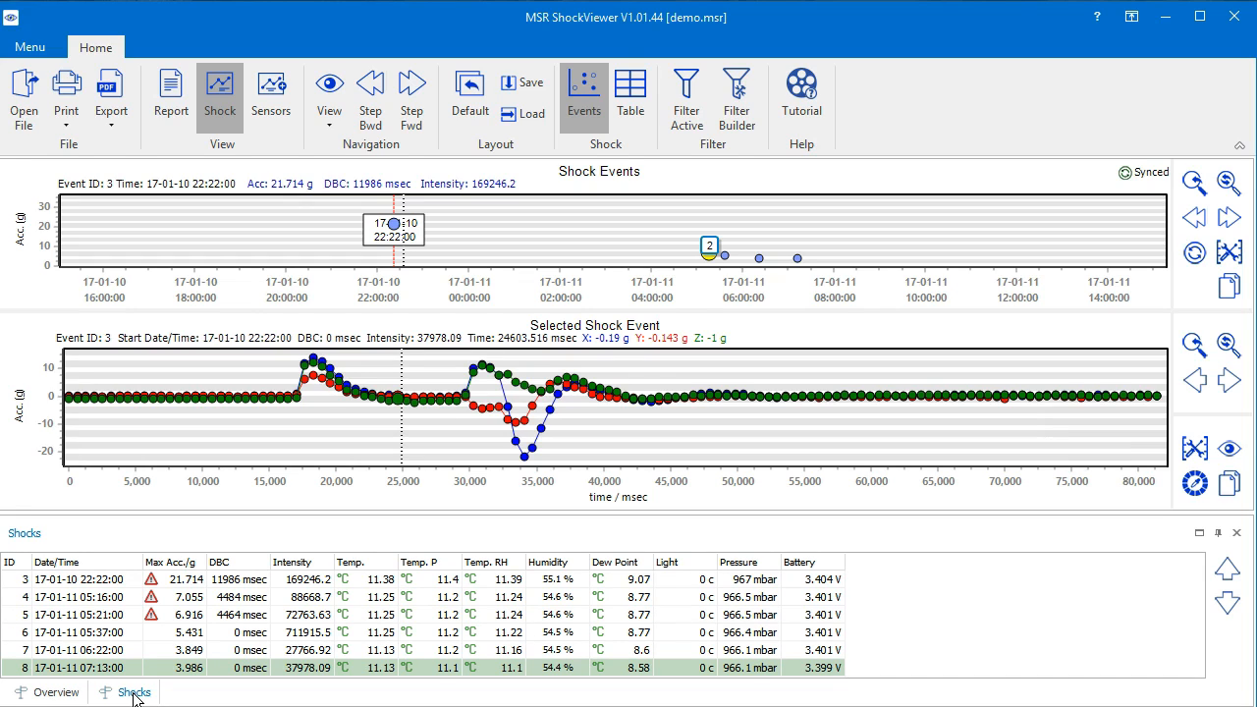
{"action": "left_click", "coordinate": [226, 692]}
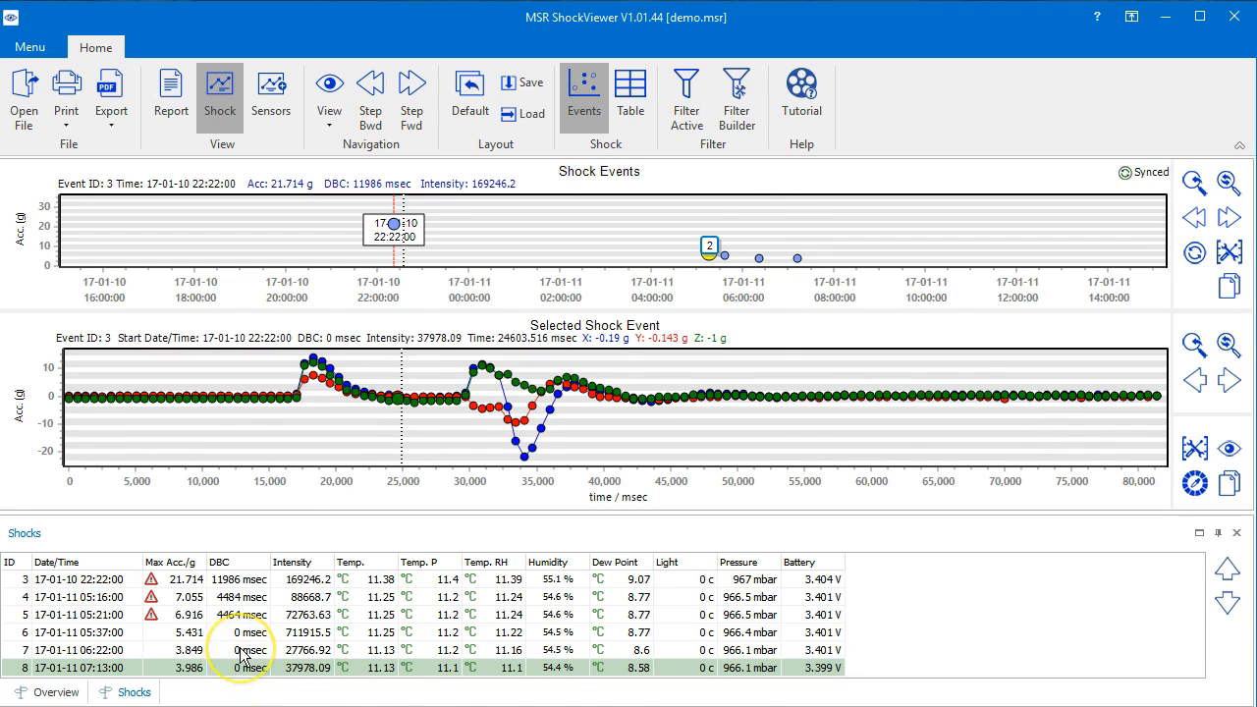
{"action": "left_click", "coordinate": [242, 651]}
{"action": "left_click", "coordinate": [245, 639]}
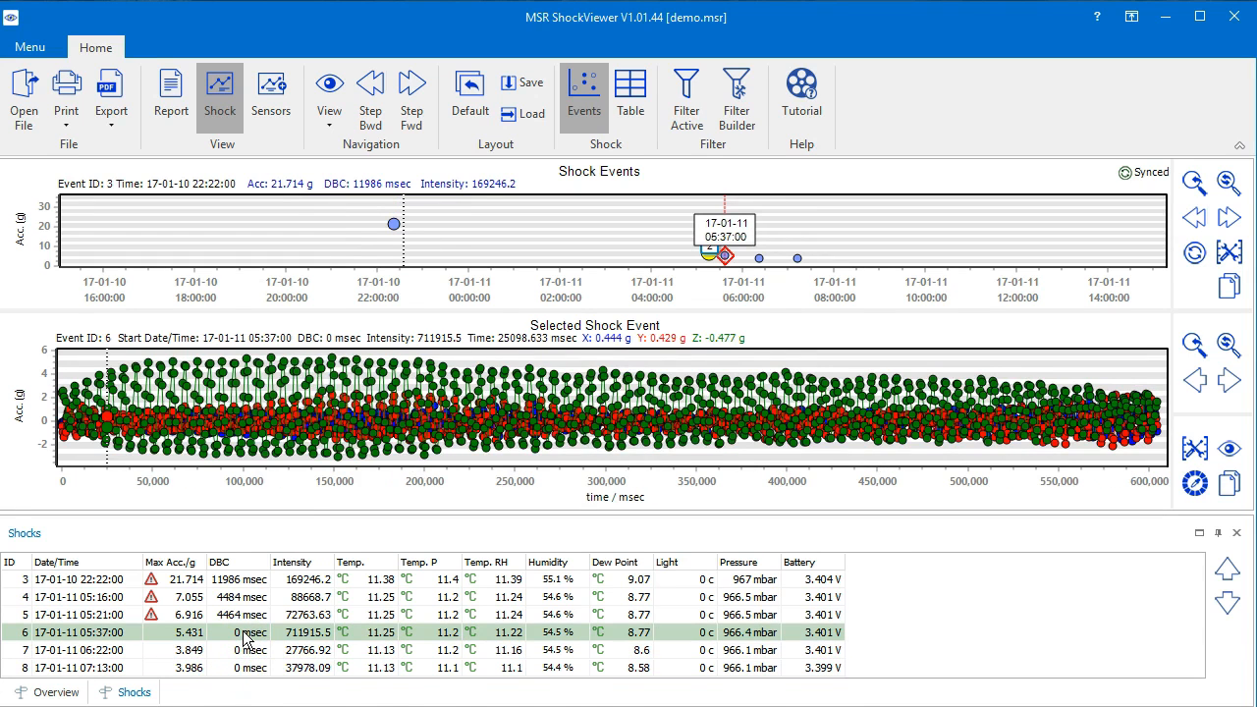
{"action": "left_click", "coordinate": [246, 619]}
{"action": "left_click", "coordinate": [889, 617]}
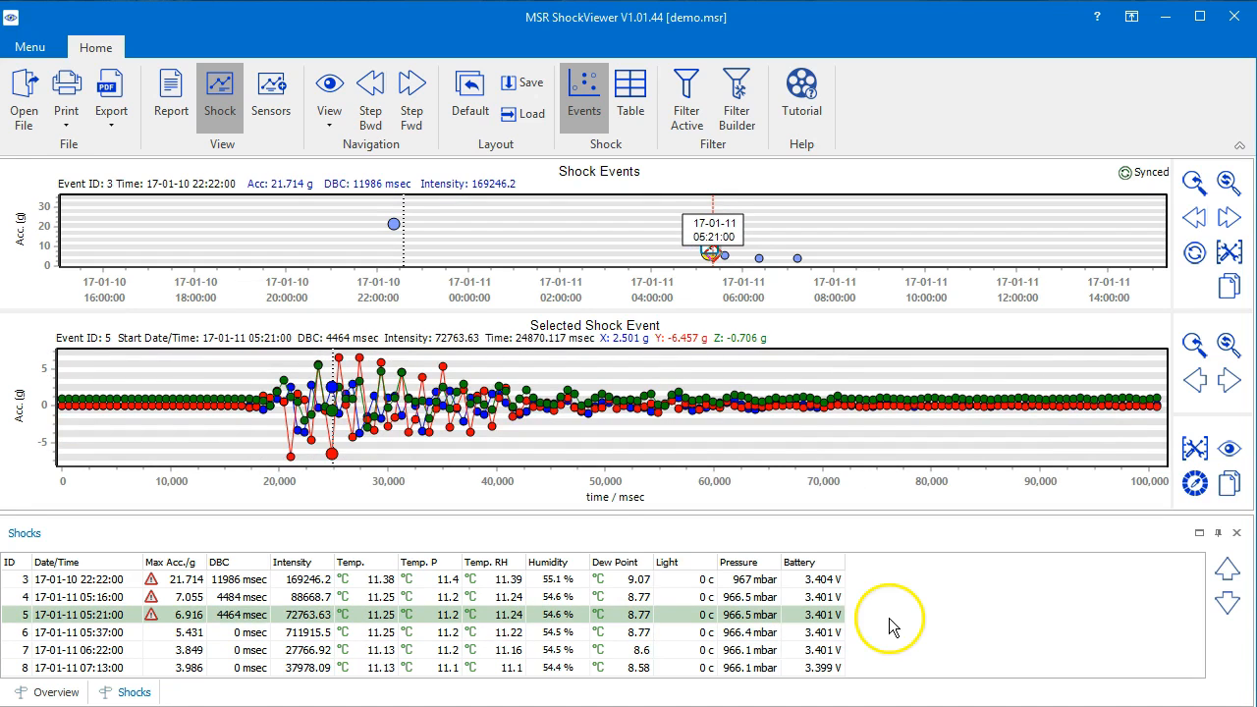
- Step down through the events in the shocks table and back up to event 5
{"action": "left_click", "coordinate": [1228, 603]}
{"action": "left_click", "coordinate": [1228, 603]}
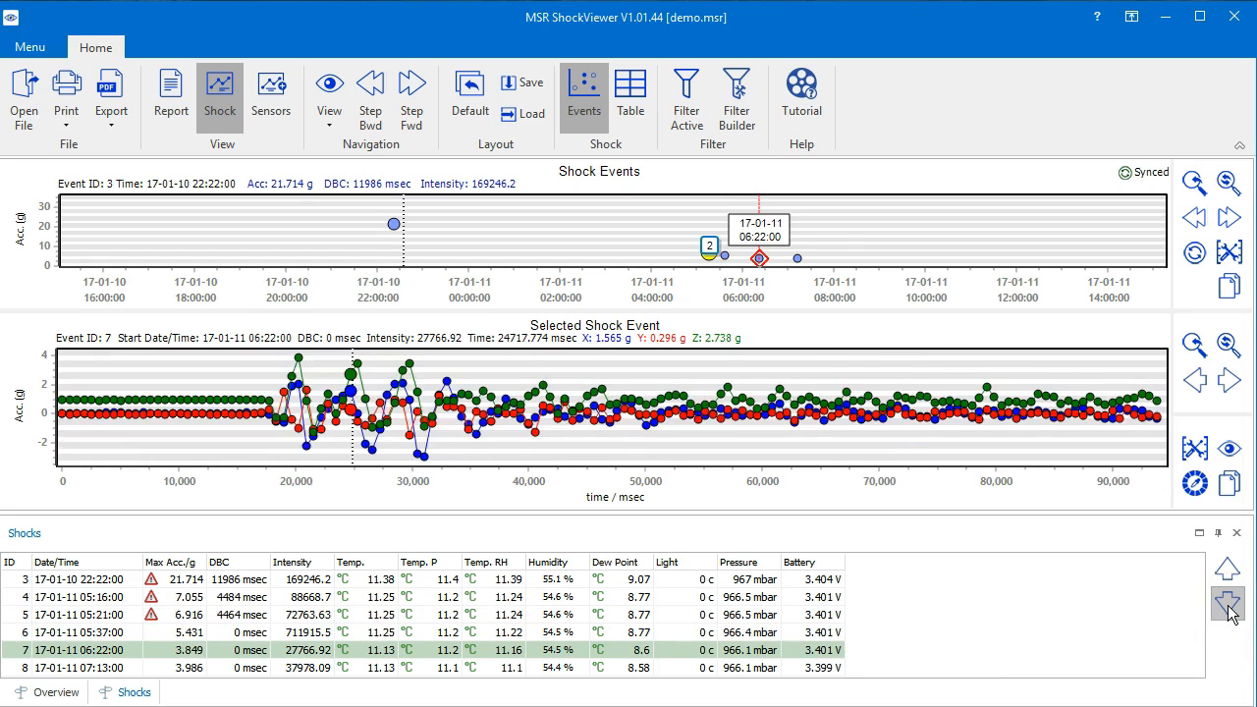
{"action": "left_click", "coordinate": [1227, 603]}
{"action": "left_click", "coordinate": [1227, 572]}
{"action": "left_click", "coordinate": [1227, 573]}
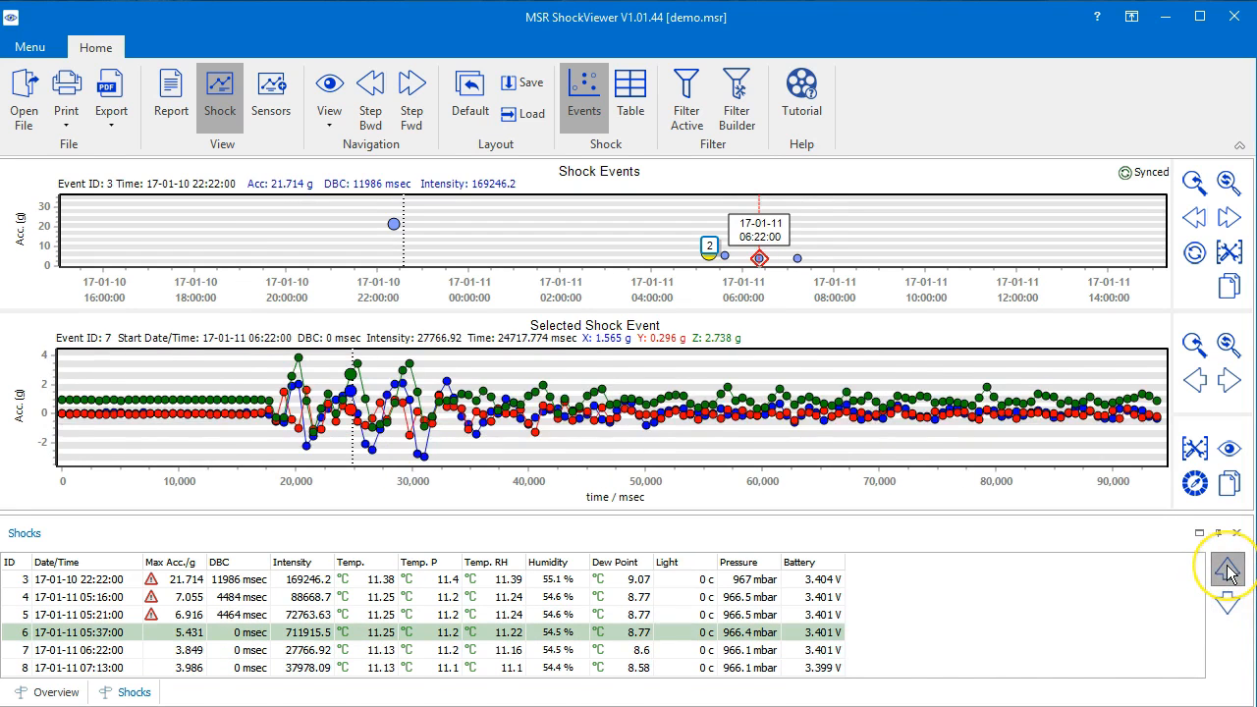
{"action": "left_click", "coordinate": [1226, 573]}
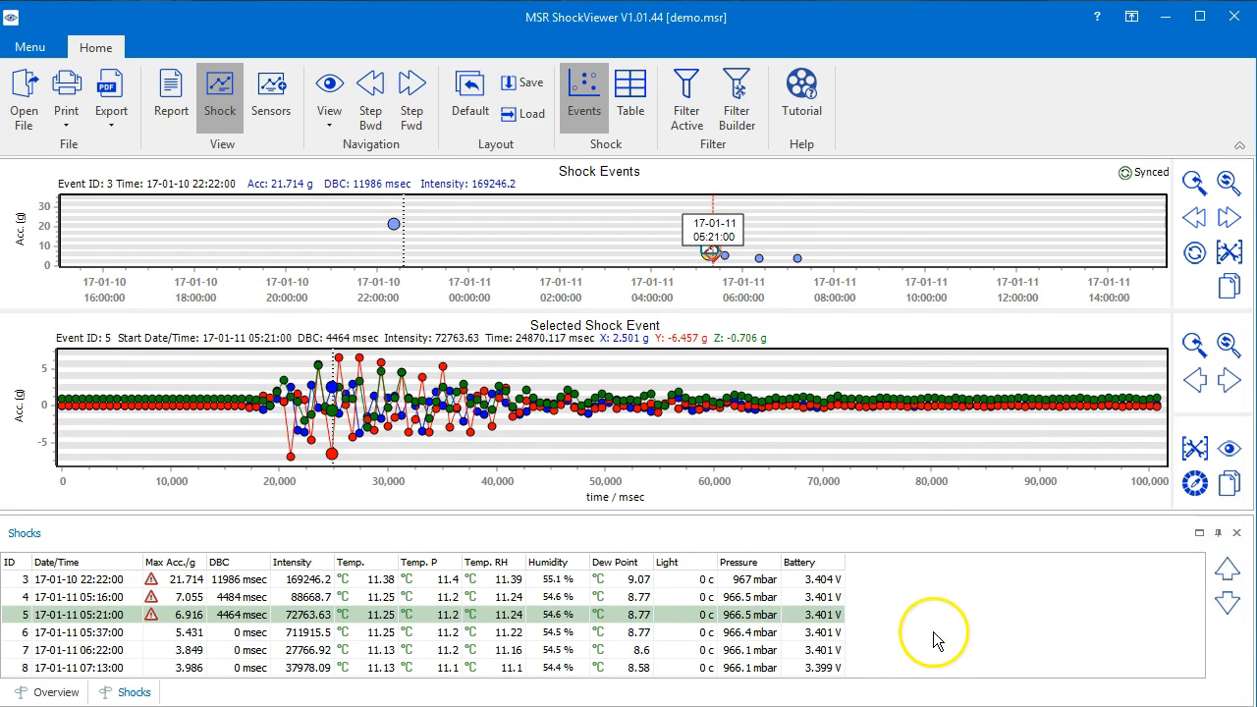
- Switch to the sensors view and look through its sensor table, battery table and overview
{"action": "left_click", "coordinate": [272, 93]}
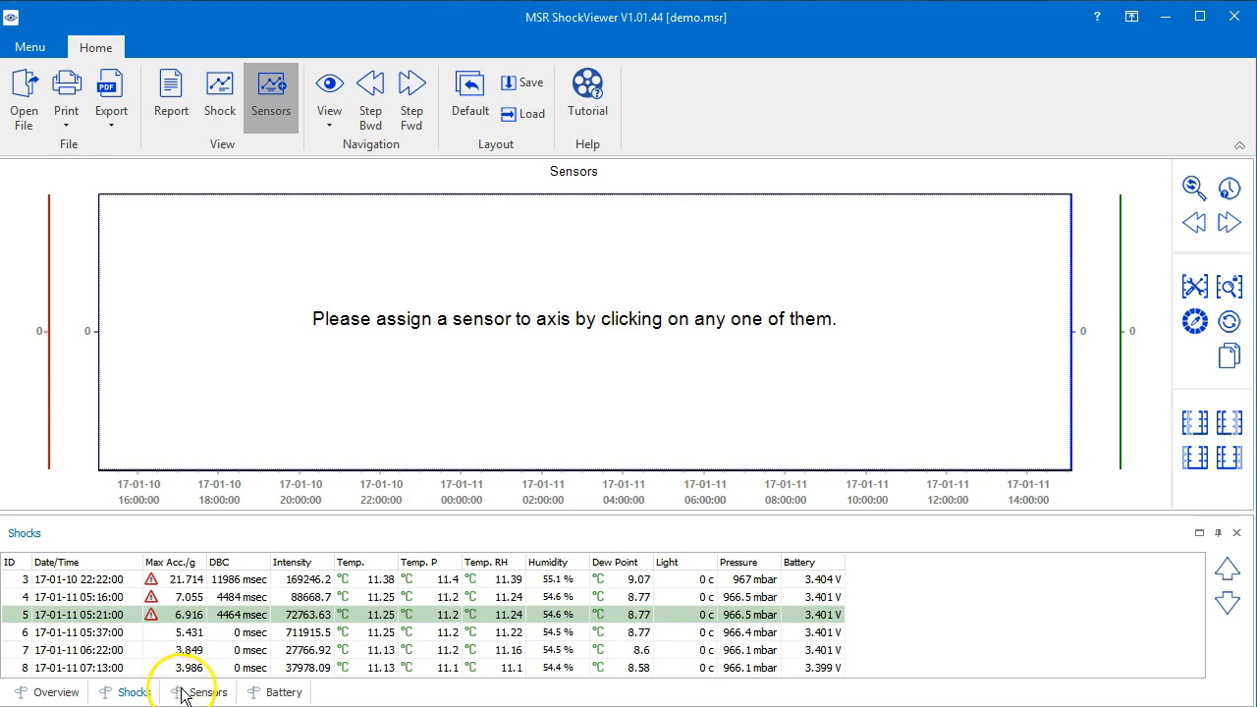
{"action": "left_click", "coordinate": [214, 694]}
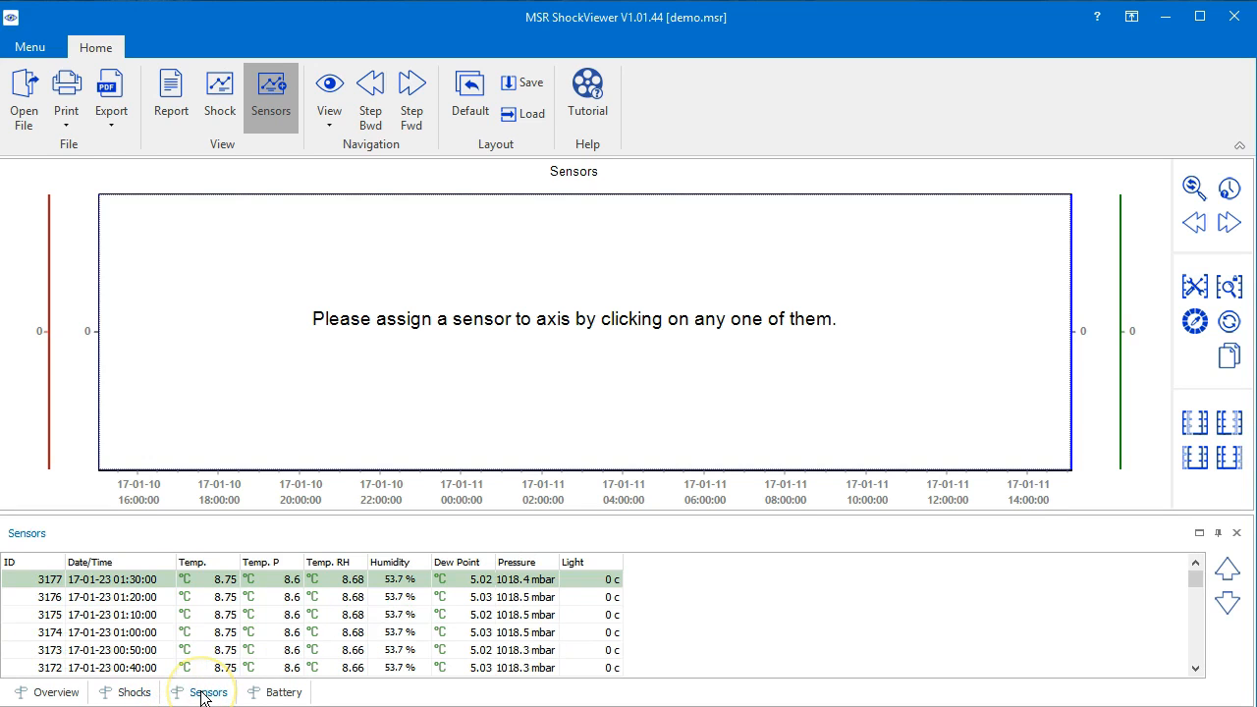
{"action": "left_click", "coordinate": [279, 694]}
{"action": "left_click", "coordinate": [208, 694]}
{"action": "left_click", "coordinate": [56, 694]}
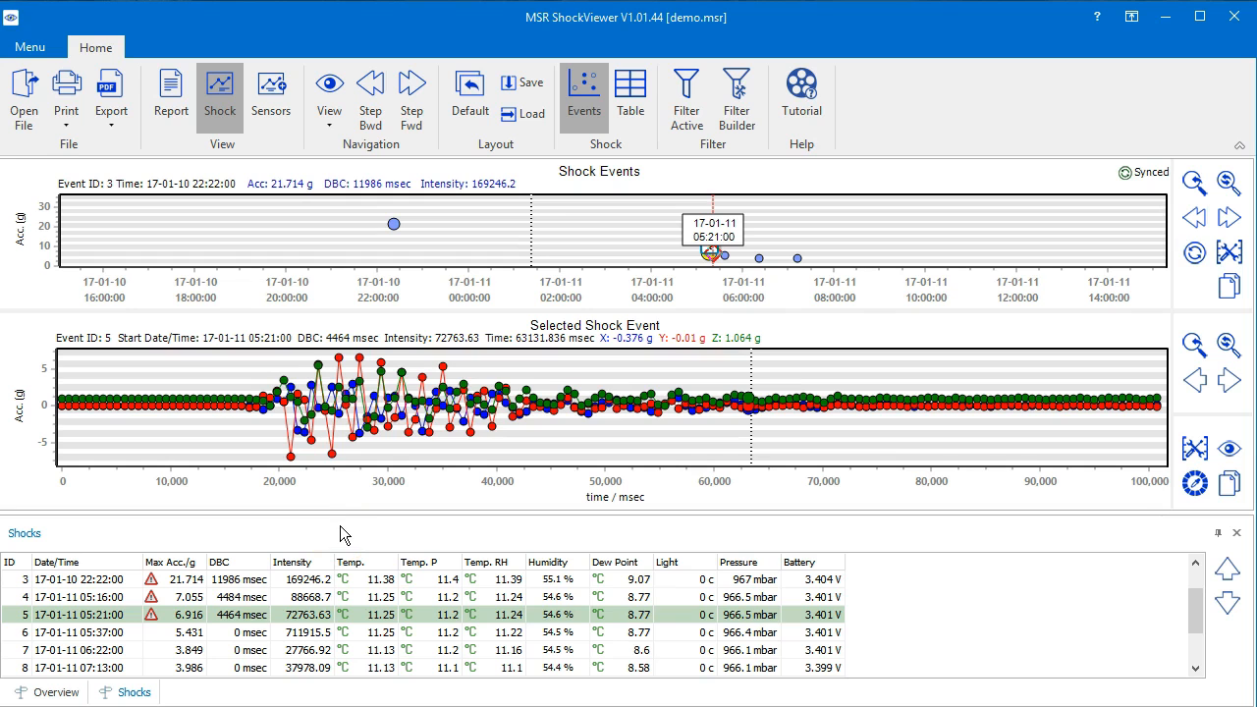
- Dock the overview and shocks panes above the charts, and dock the shocks table separately beside the charts
{"action": "left_click_drag", "start_coordinate": [343, 521], "coordinate": [626, 178]}
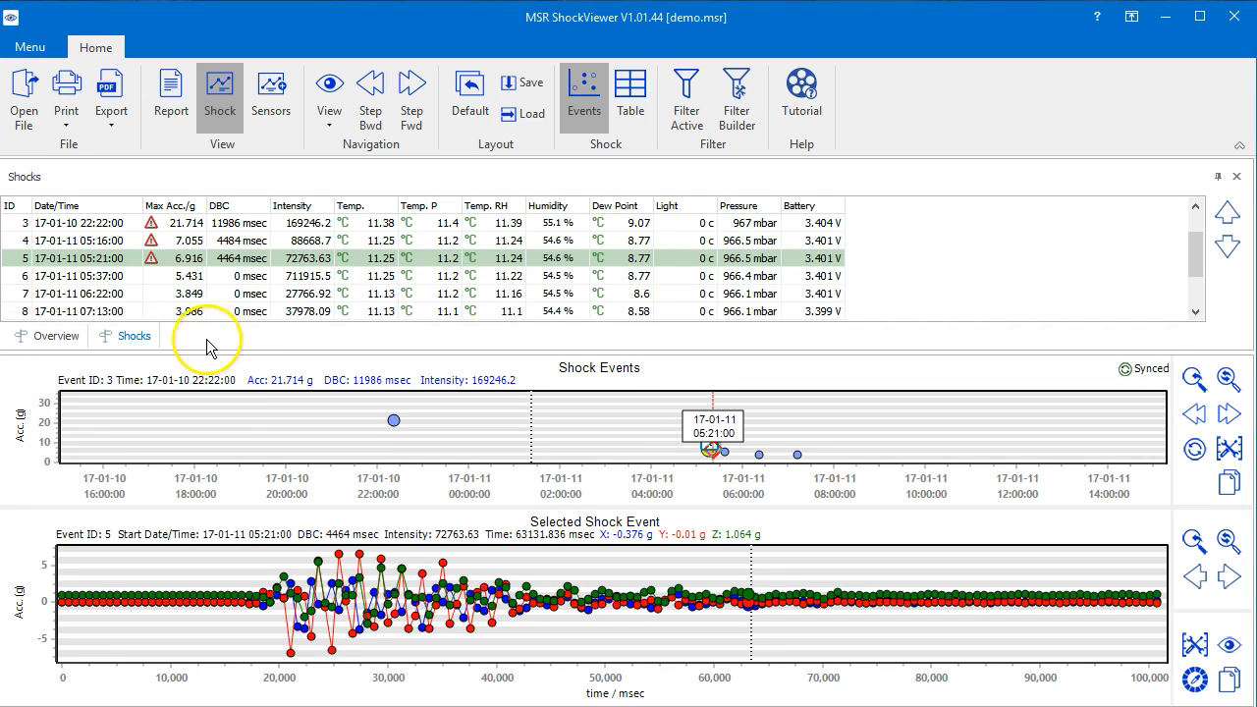
{"action": "left_click_drag", "start_coordinate": [138, 342], "coordinate": [656, 533]}
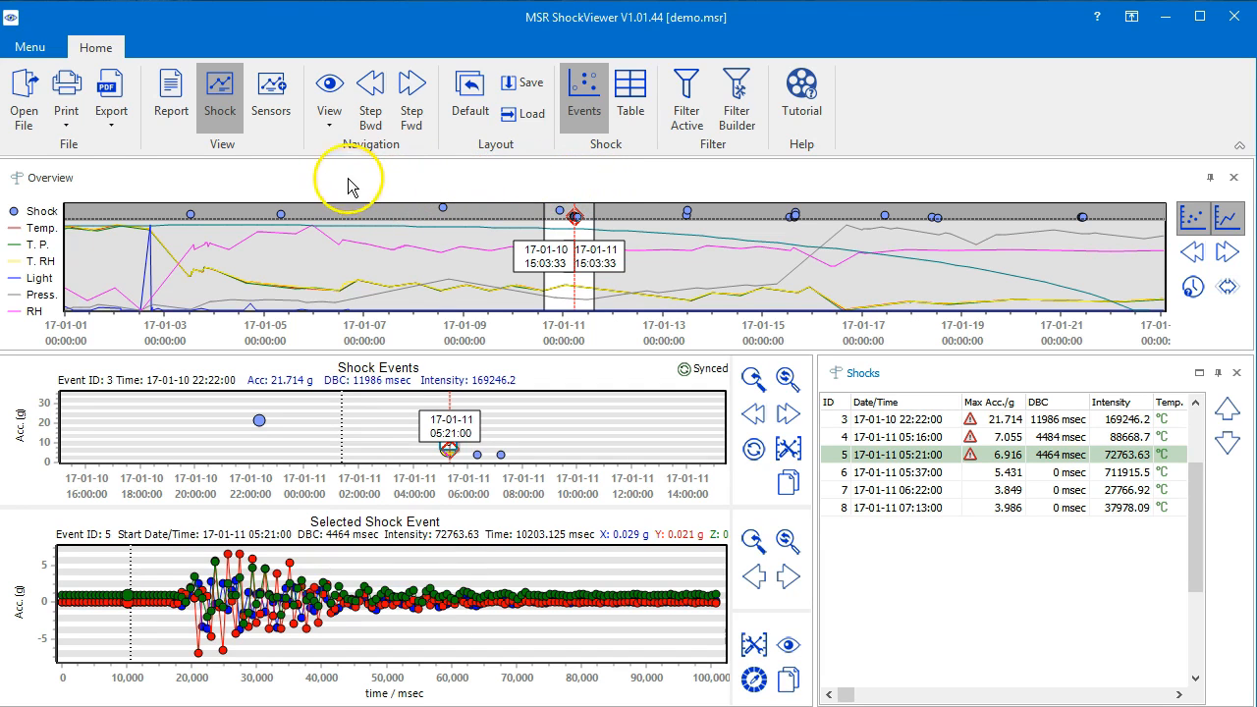
- Hide the overview pane and show it again
{"action": "left_click", "coordinate": [330, 129]}
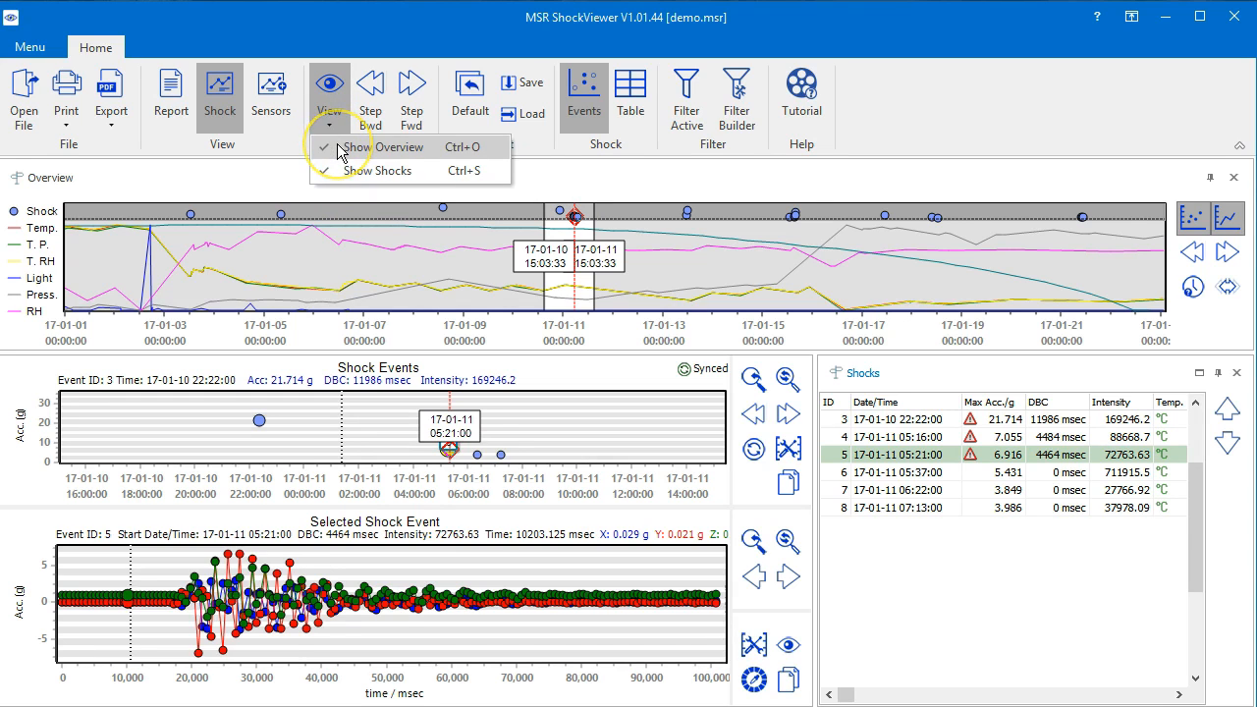
{"action": "left_click", "coordinate": [339, 147]}
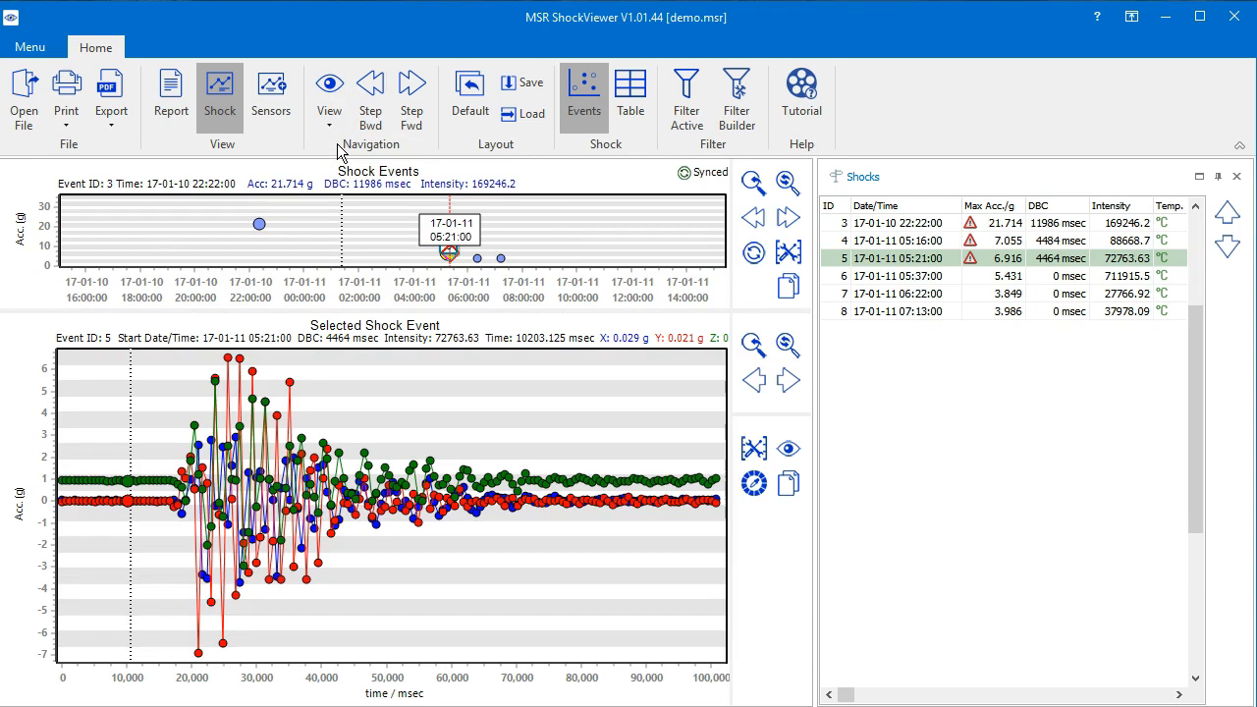
{"action": "left_click", "coordinate": [330, 122]}
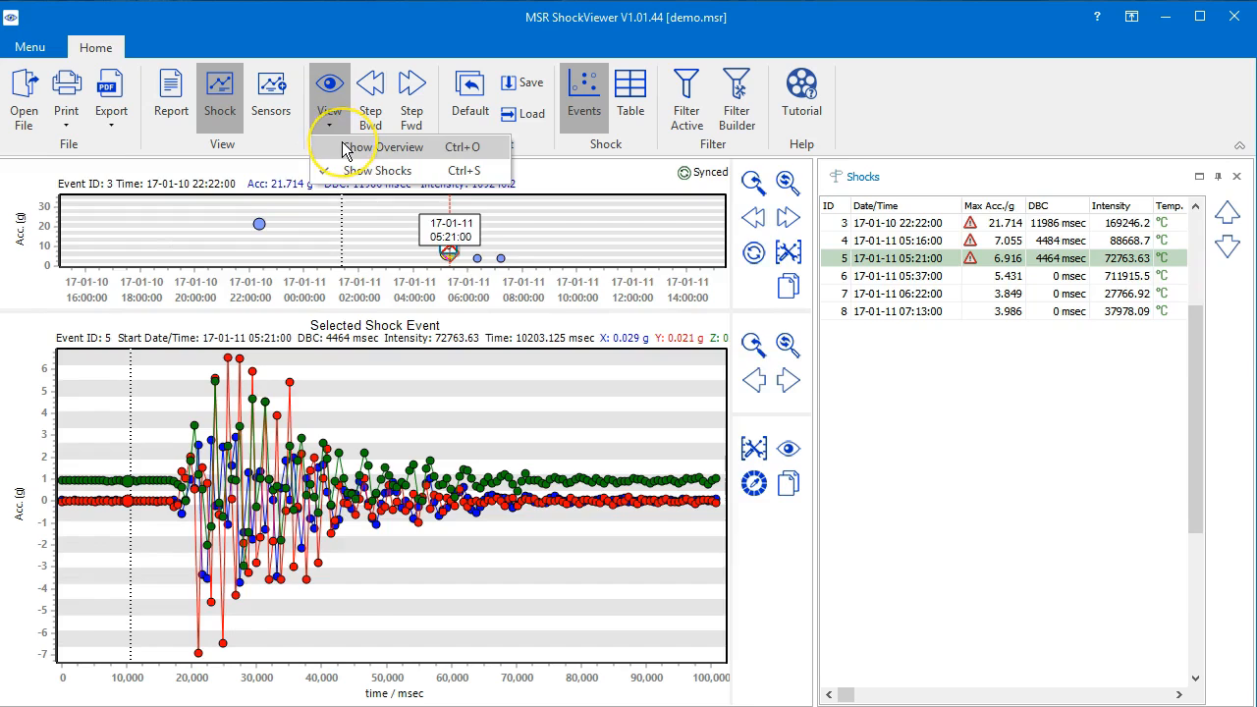
{"action": "left_click", "coordinate": [346, 149]}
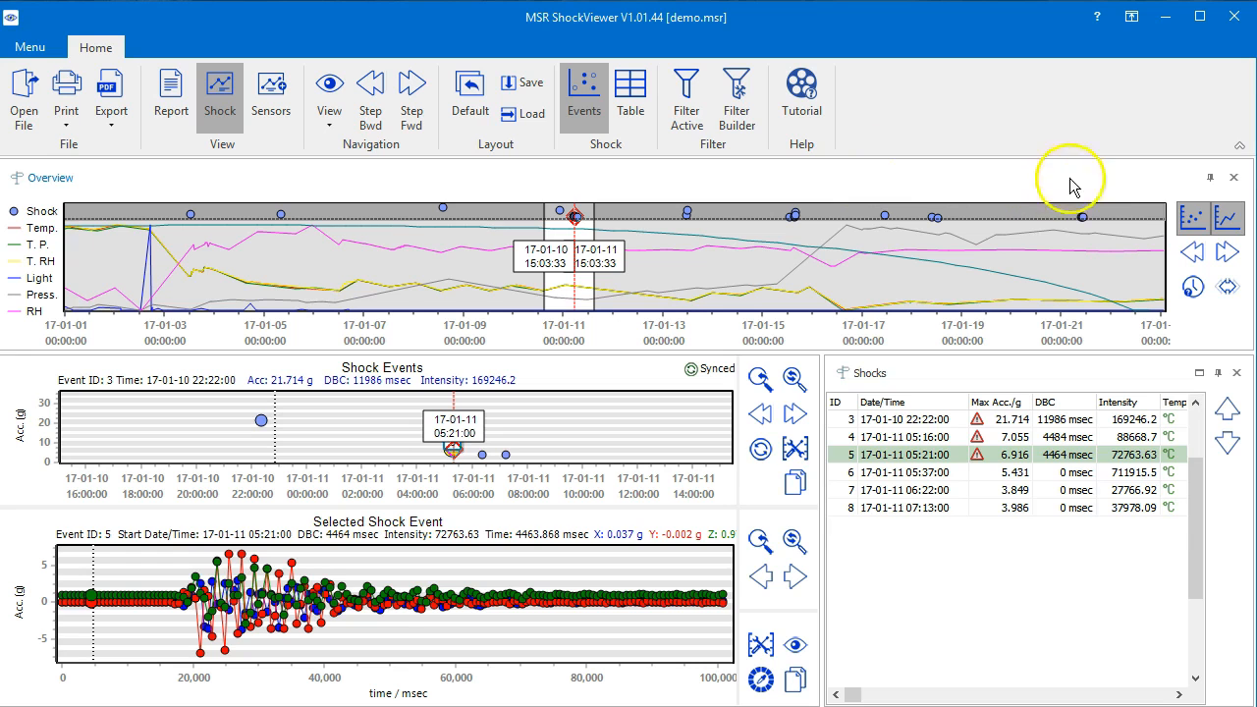
- Set the overview pane to auto-hide and reveal it temporarily from its collapsed state
{"action": "left_click", "coordinate": [1212, 179]}
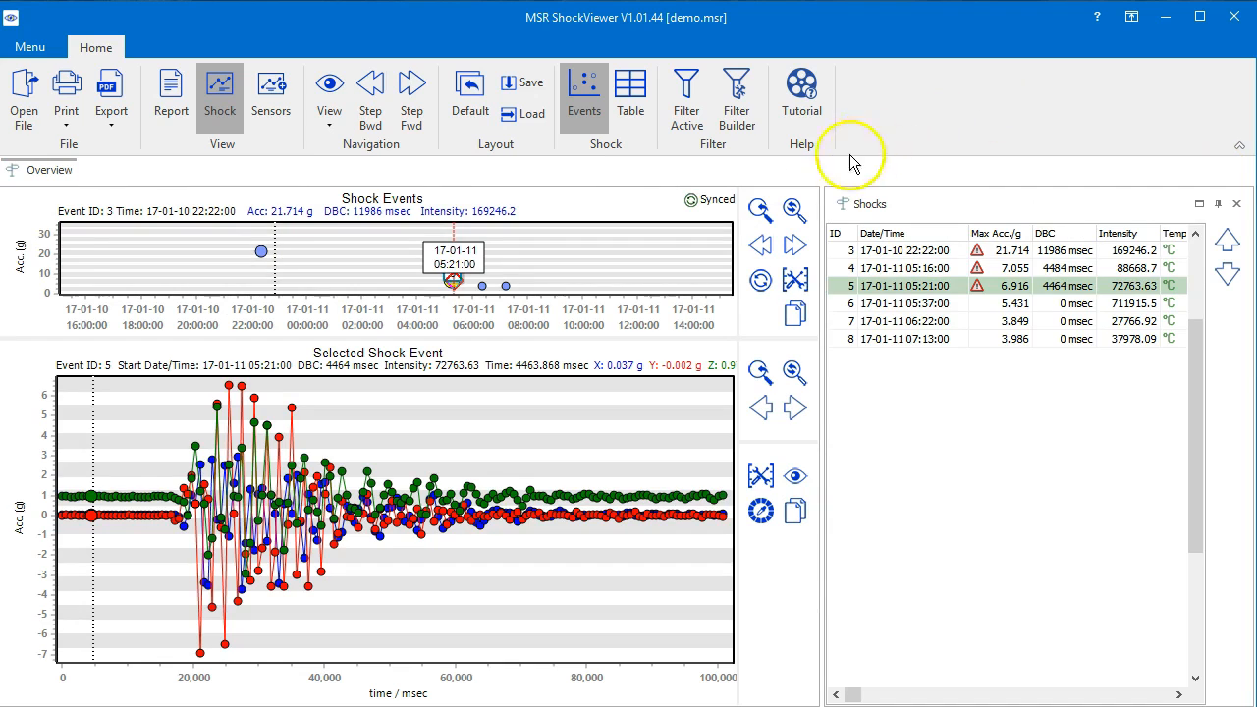
{"action": "mouse_move", "coordinate": [71, 173]}
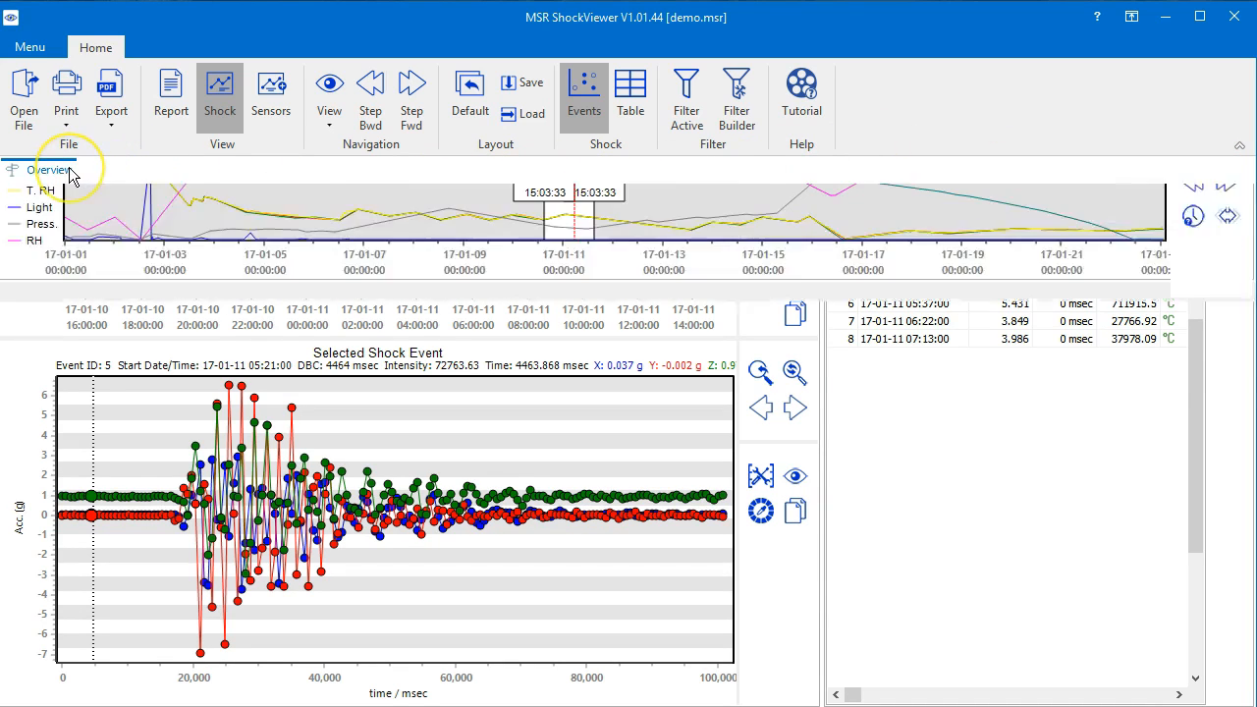